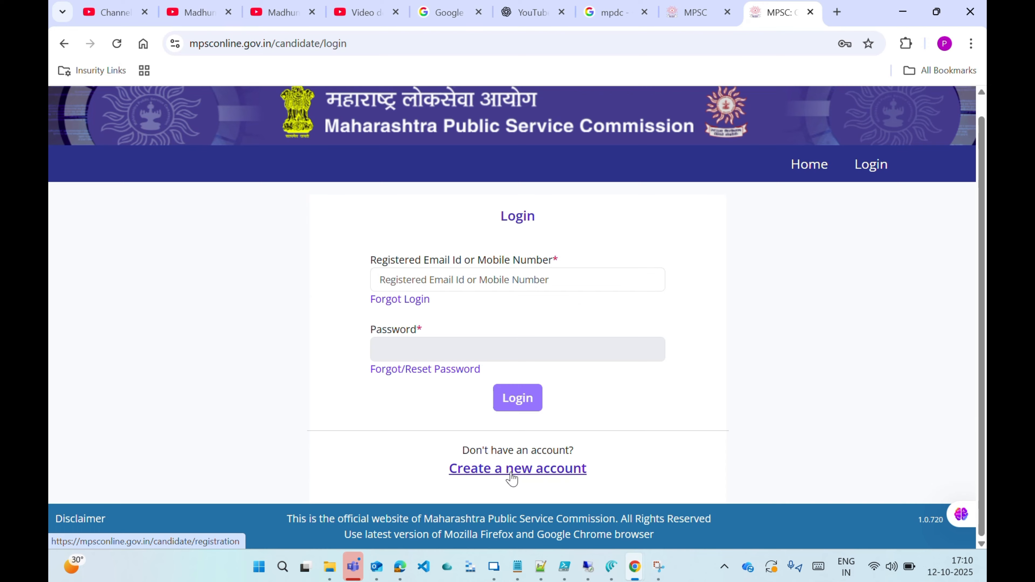
Step: Open the new-account registration form
{"action": "left_click", "coordinate": [511, 469]}
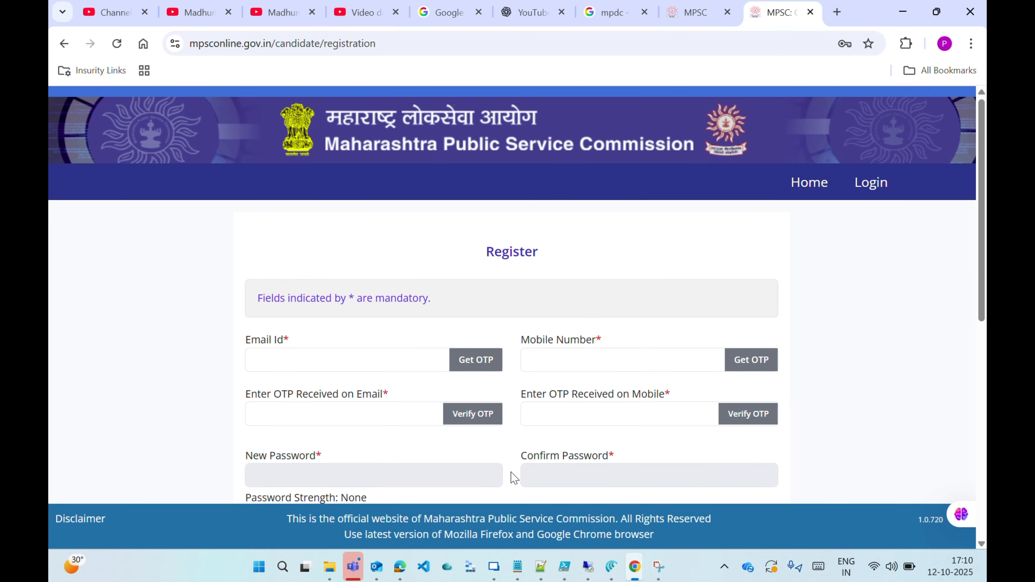
{"action": "scroll", "coordinate": [511, 472], "scroll_direction": "down", "scroll_amount": 5}
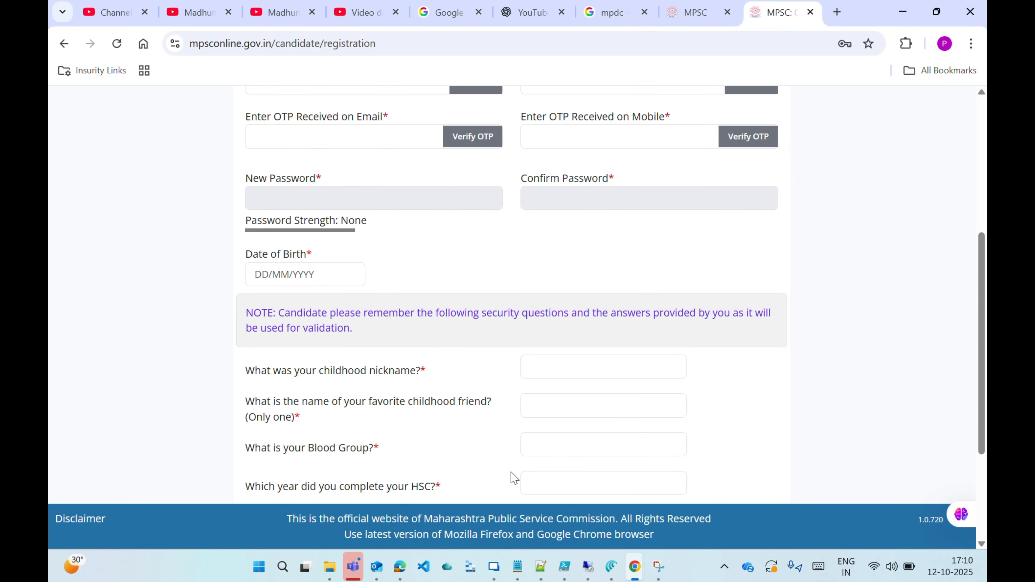
{"action": "scroll", "coordinate": [514, 477], "scroll_direction": "down", "scroll_amount": 3}
{"action": "scroll", "coordinate": [514, 477], "scroll_direction": "up", "scroll_amount": 10}
Step: Fill in the candidate's email address as the Email Id
{"action": "left_click", "coordinate": [315, 357]}
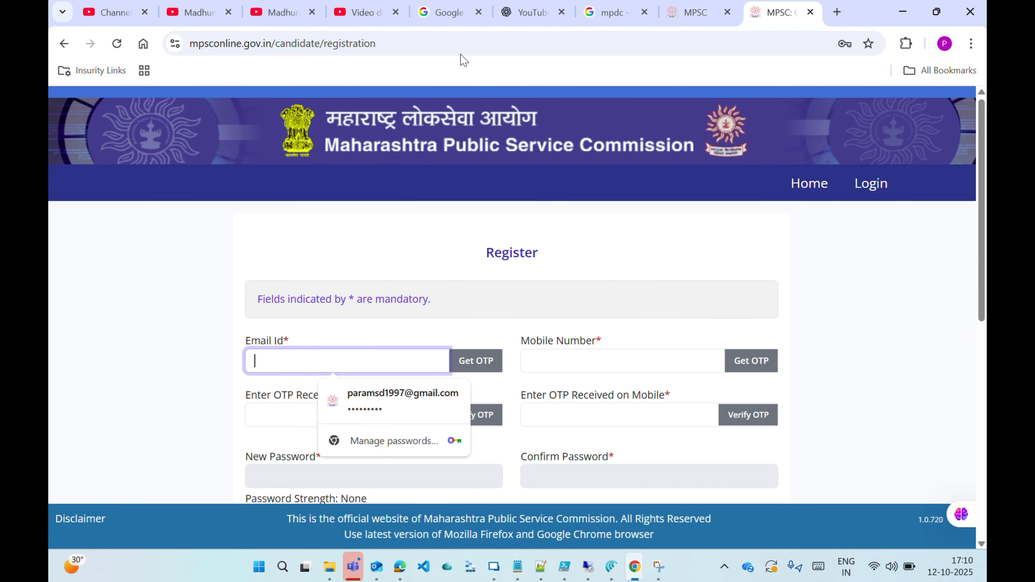
{"action": "key", "text": "ctrl+v"}
{"action": "type", "text": "m"}
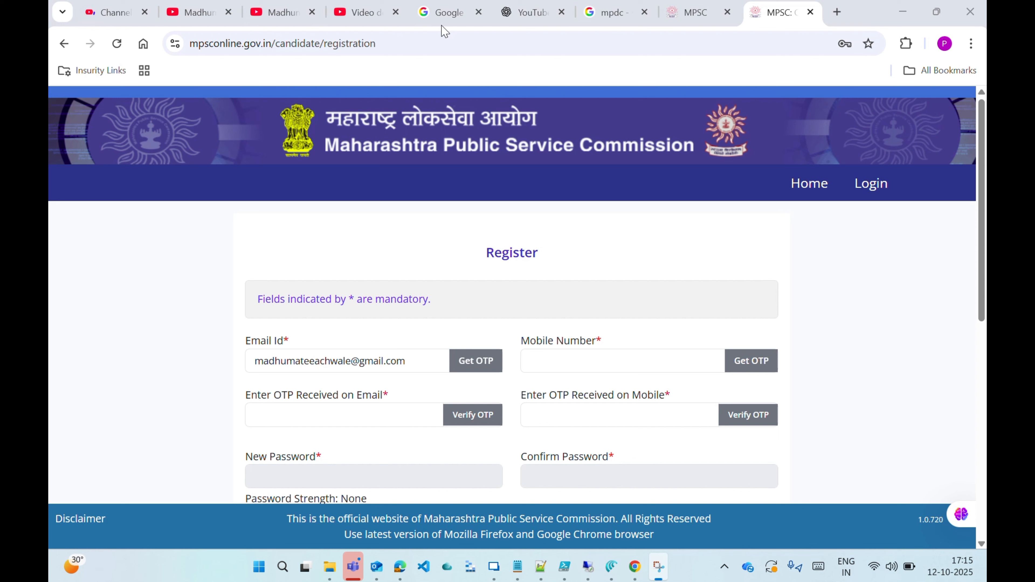
{"action": "left_click", "coordinate": [316, 419]}
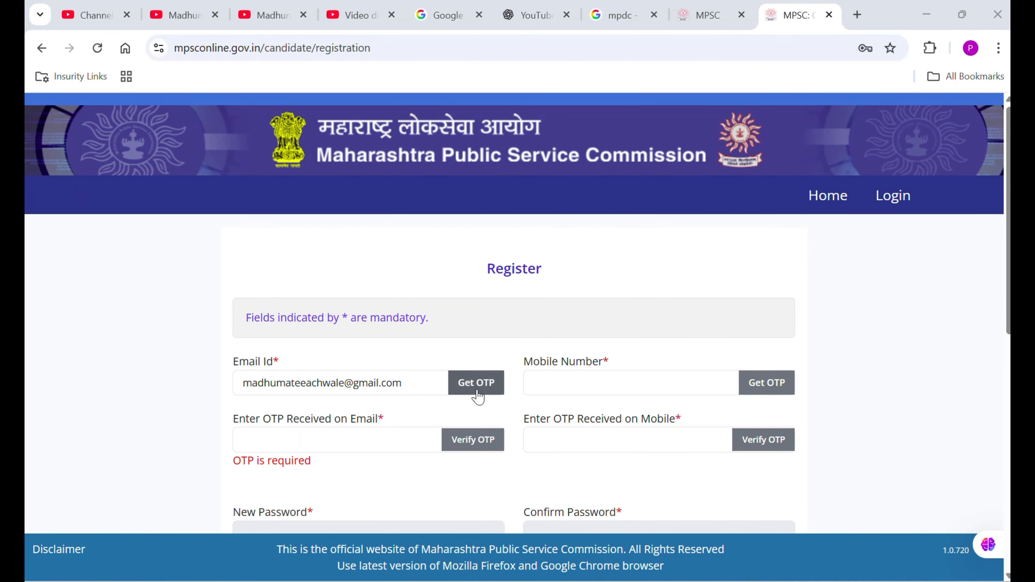
Step: Request an email OTP, enter the code received by email, and verify it
{"action": "left_click", "coordinate": [478, 363]}
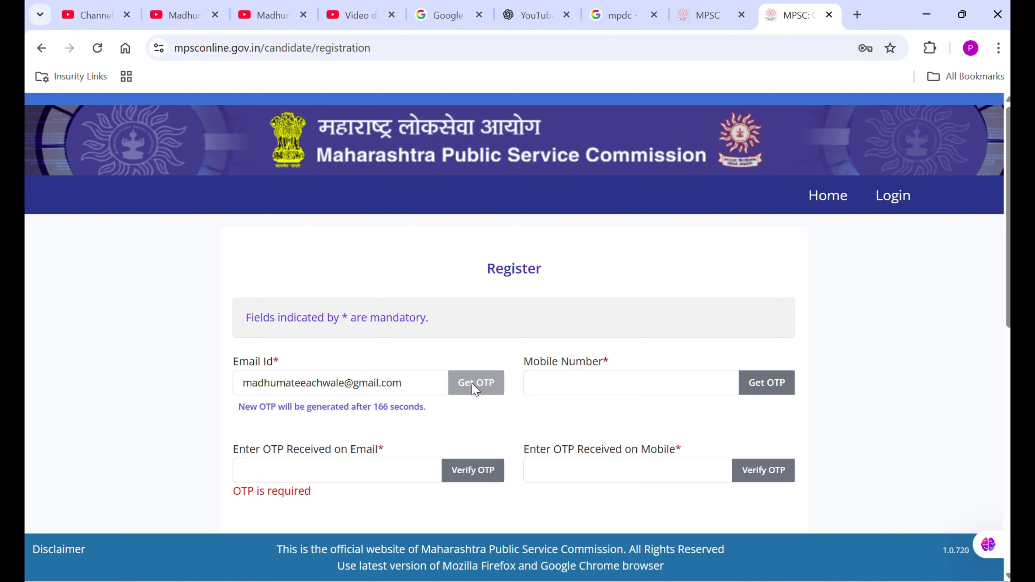
{"action": "left_click", "coordinate": [352, 470]}
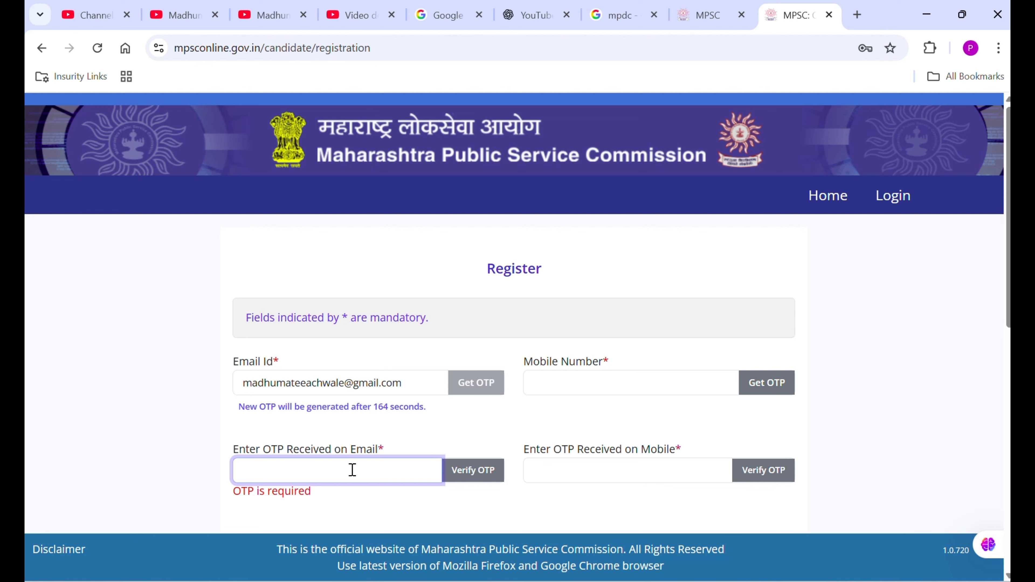
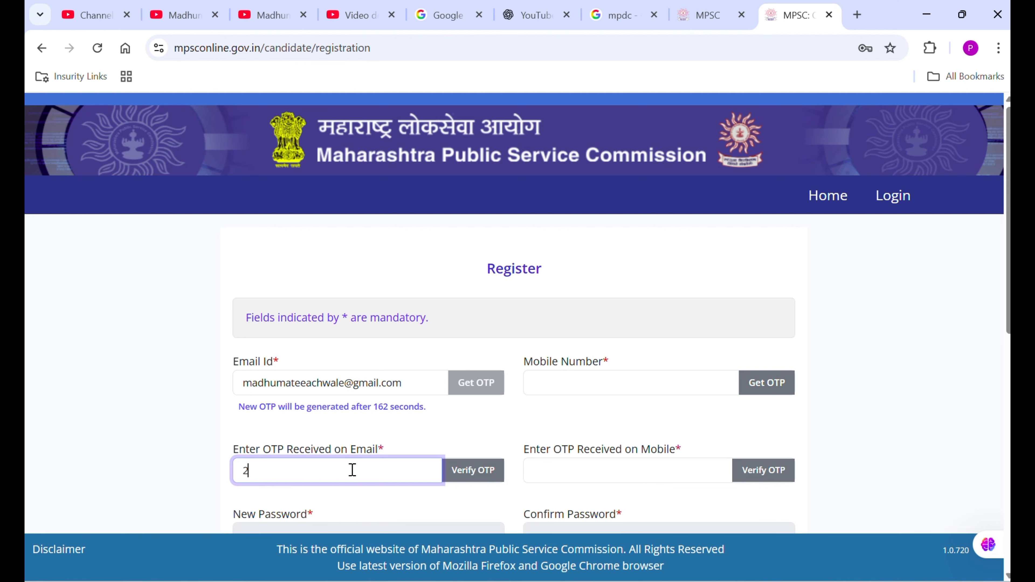
{"action": "left_click", "coordinate": [463, 470]}
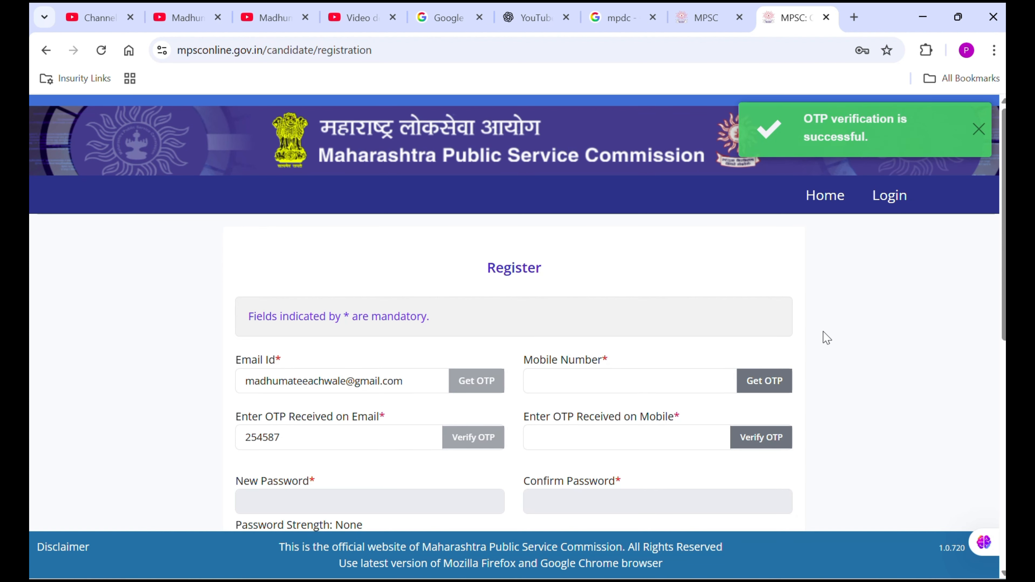
Step: Fill in the candidate's mobile number from the saved suggestion
{"action": "scroll", "coordinate": [826, 338], "scroll_direction": "down", "scroll_amount": 1}
{"action": "scroll", "coordinate": [826, 337], "scroll_direction": "up", "scroll_amount": 1}
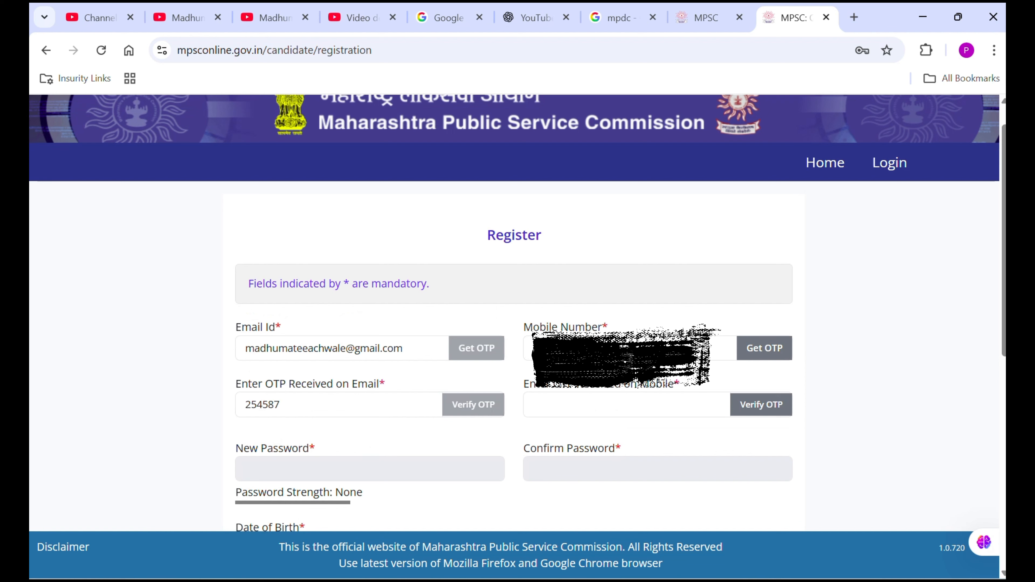
{"action": "left_click", "coordinate": [630, 349]}
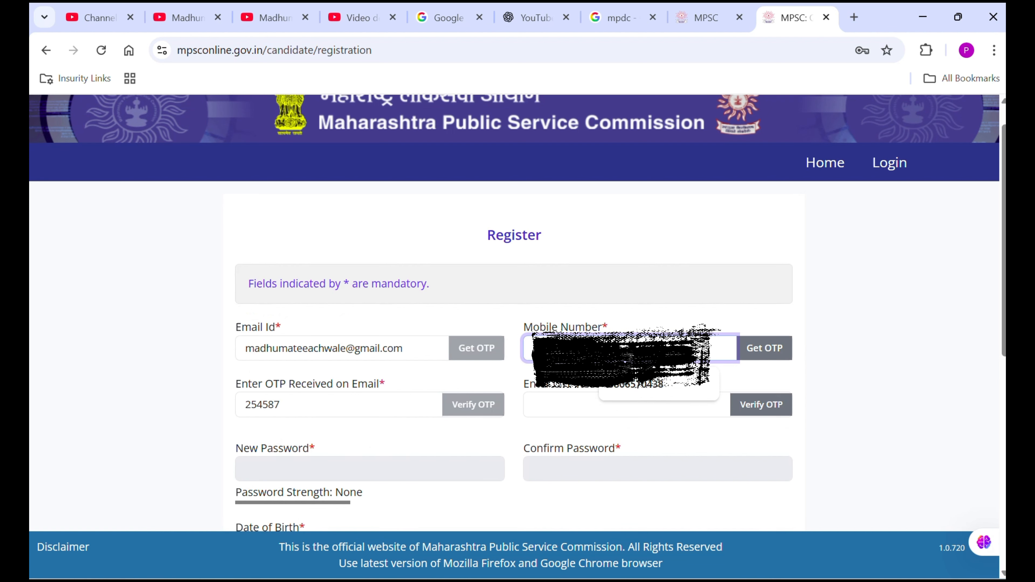
{"action": "left_click", "coordinate": [648, 395]}
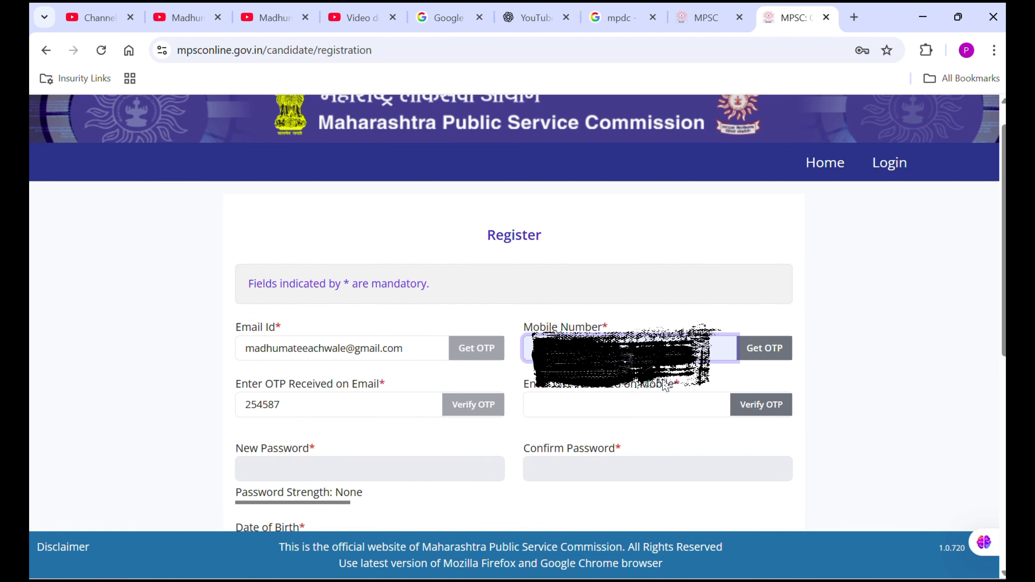
Step: Request a mobile OTP, enter the received code, and verify it
{"action": "left_click", "coordinate": [773, 350]}
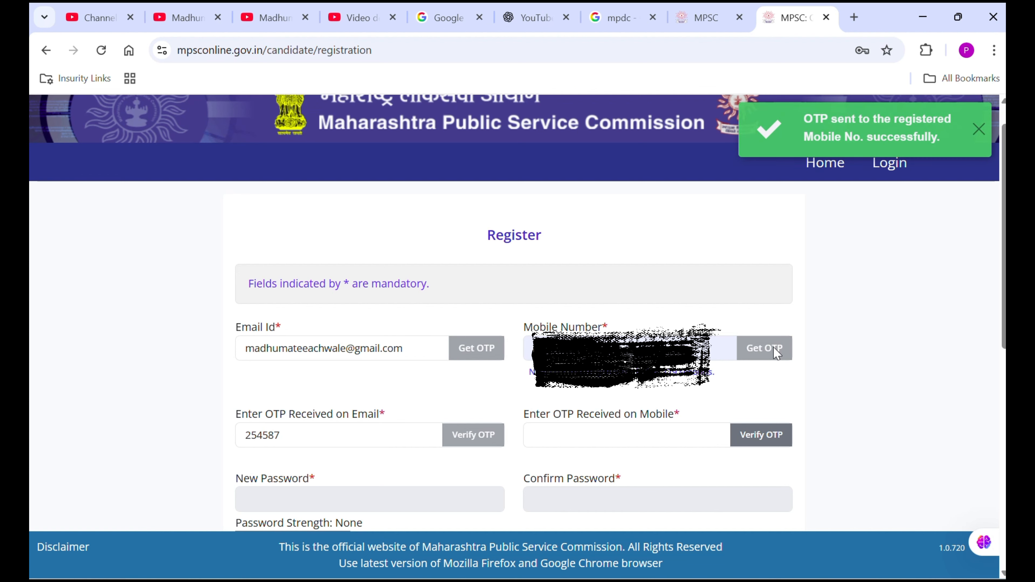
{"action": "scroll", "coordinate": [604, 408], "scroll_direction": "down", "scroll_amount": 5}
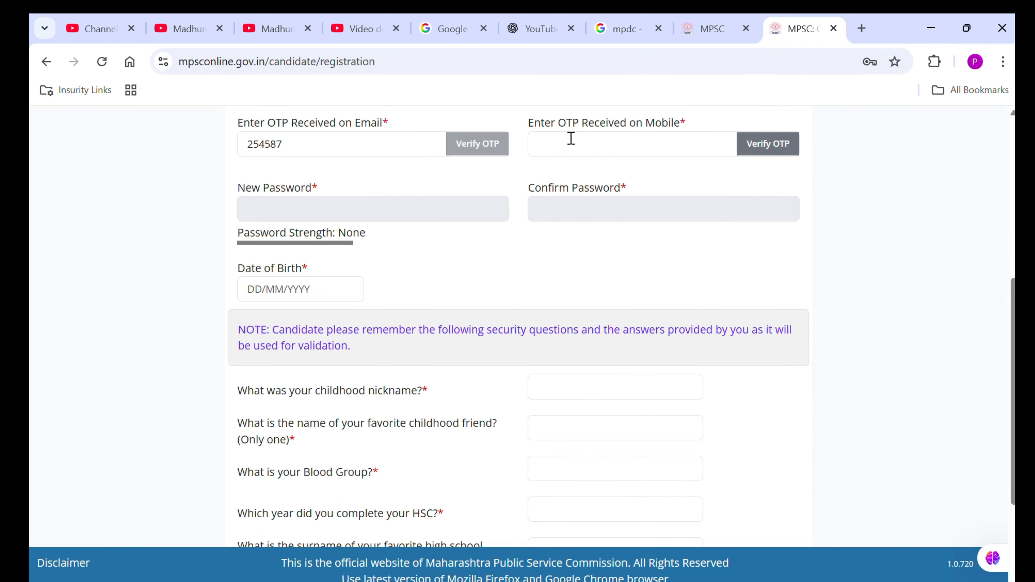
{"action": "left_click", "coordinate": [571, 139]}
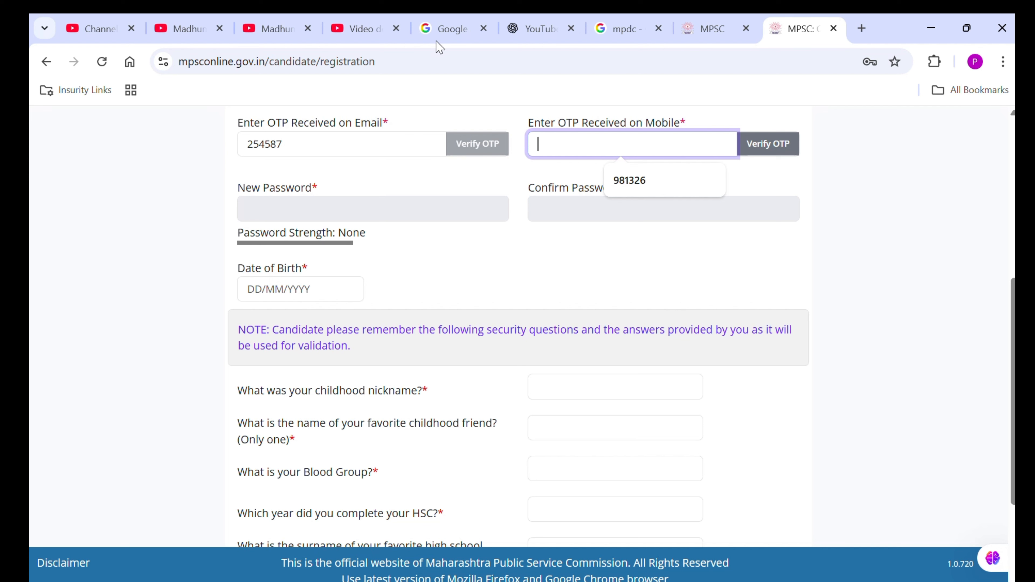
{"action": "left_click", "coordinate": [443, 43]}
{"action": "left_click", "coordinate": [593, 146]}
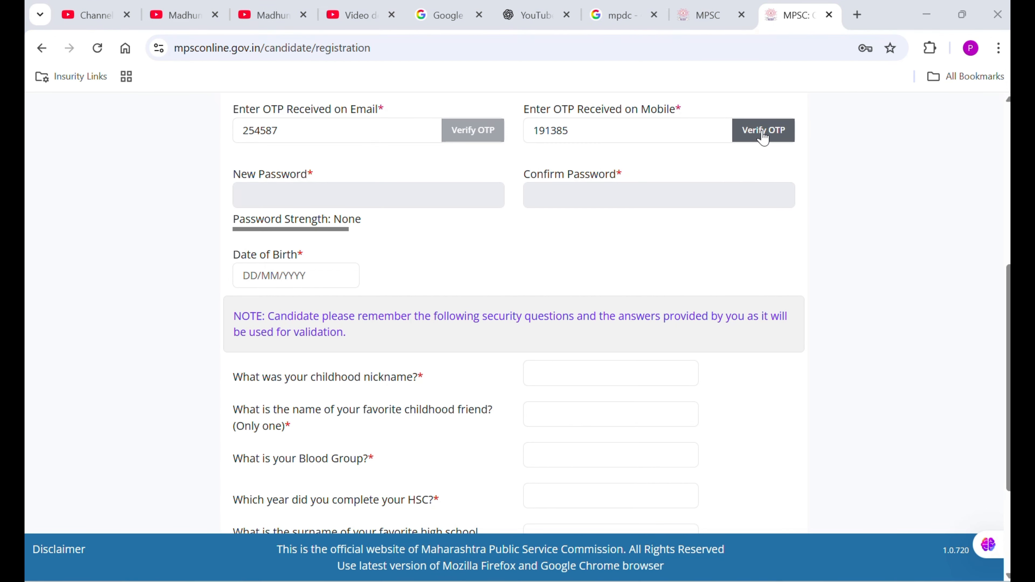
{"action": "left_click", "coordinate": [763, 135]}
{"action": "left_click", "coordinate": [763, 135]}
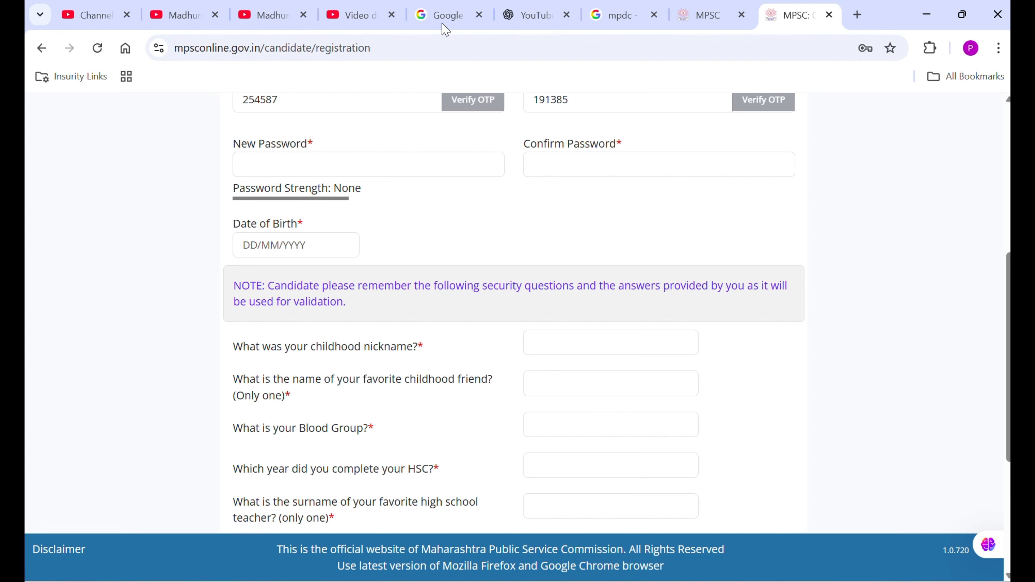
Step: Paste the new account password into both New and Confirm Password fields
{"action": "left_click", "coordinate": [283, 167]}
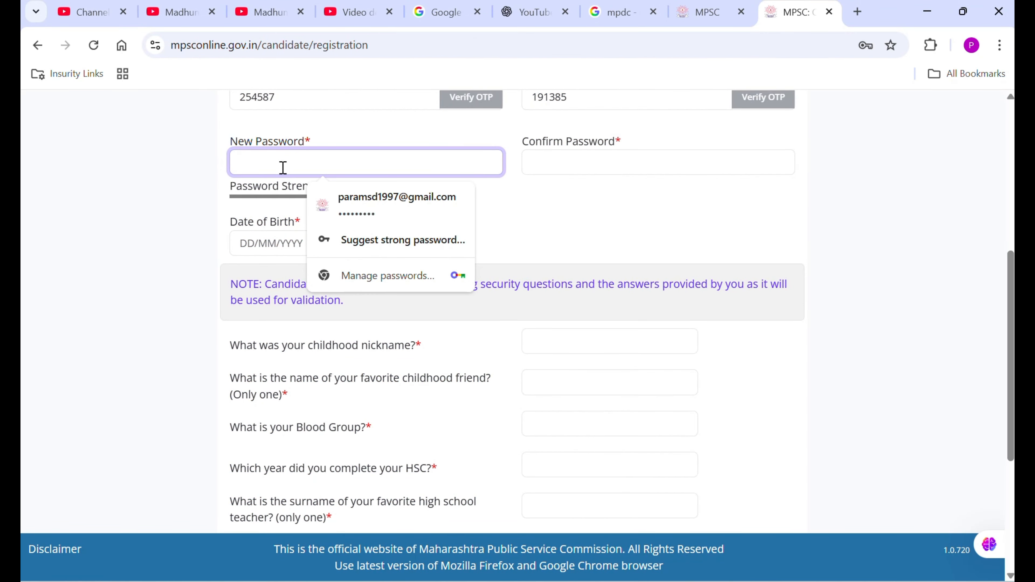
{"action": "key", "text": "ctrl+v"}
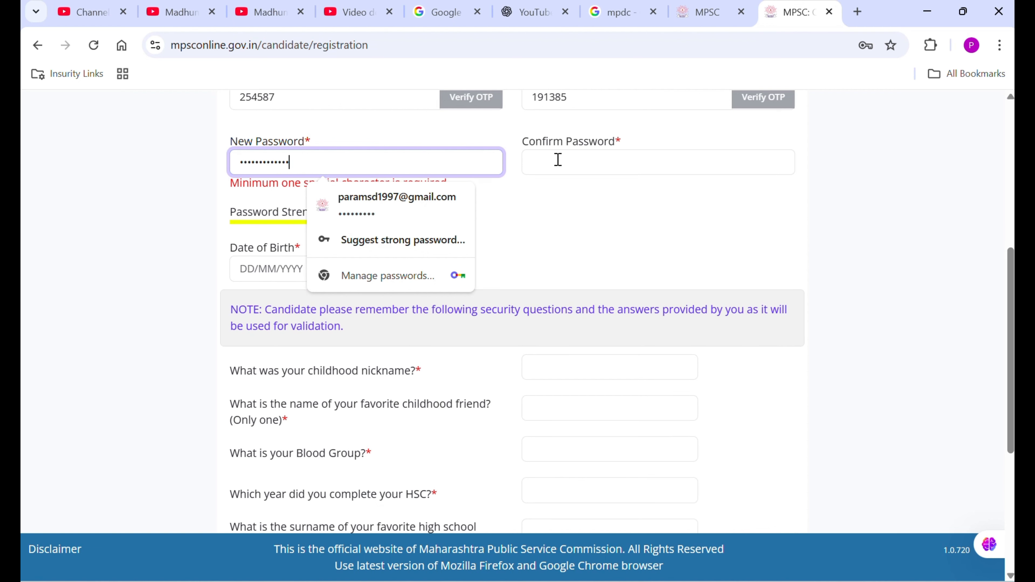
{"action": "left_click", "coordinate": [558, 159]}
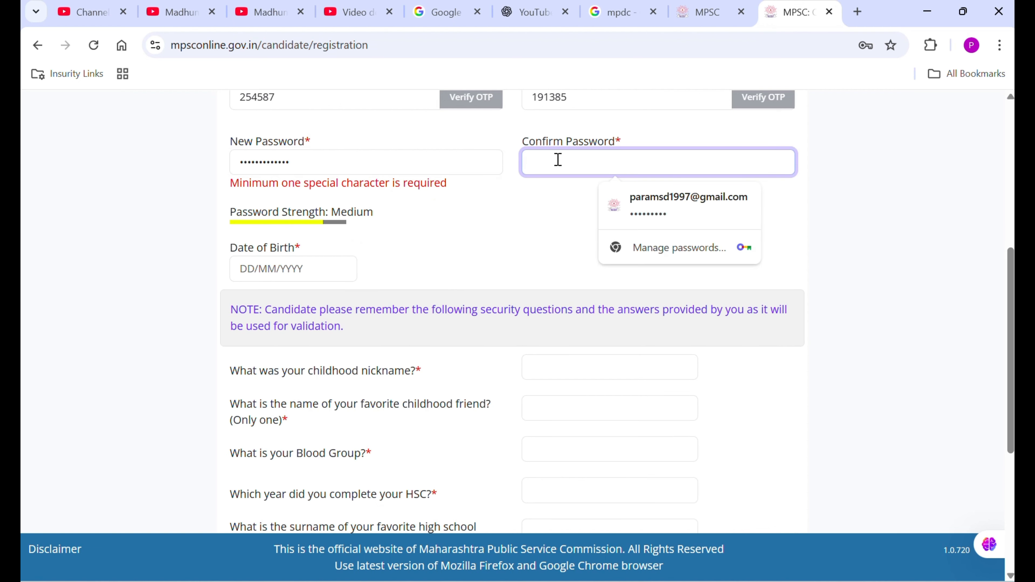
{"action": "key", "text": "ctrl+v"}
Step: Set the Date of Birth to 01/01/1998
{"action": "key", "text": "Tab"}
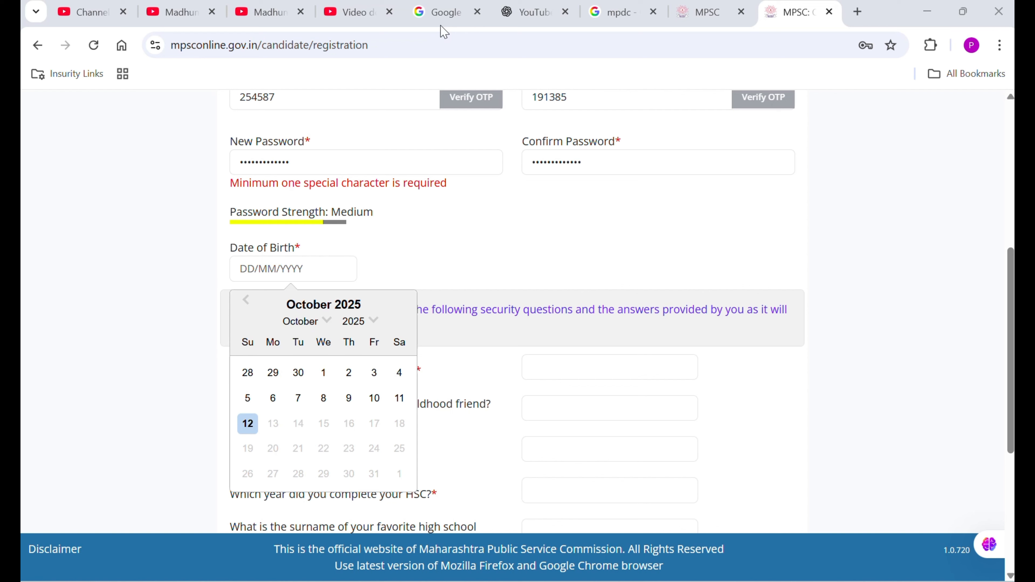
{"action": "left_click", "coordinate": [364, 323]}
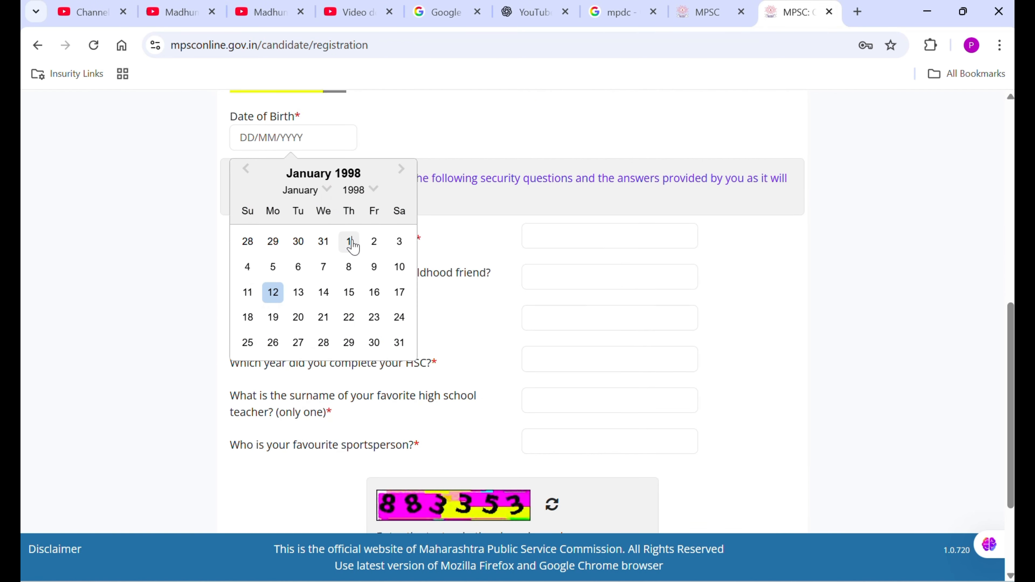
{"action": "left_click", "coordinate": [349, 241]}
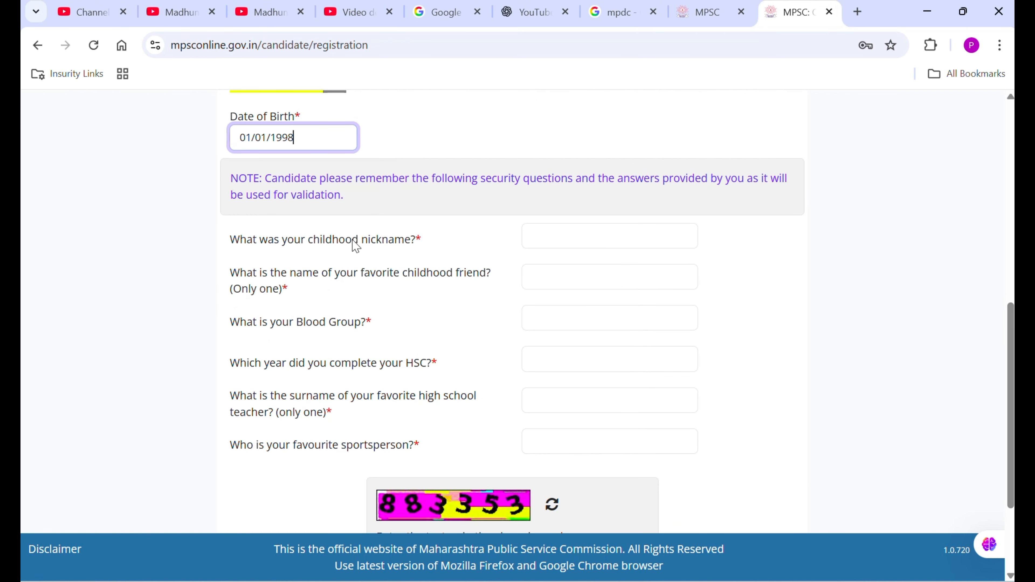
{"action": "scroll", "coordinate": [546, 259], "scroll_direction": "down", "scroll_amount": 2}
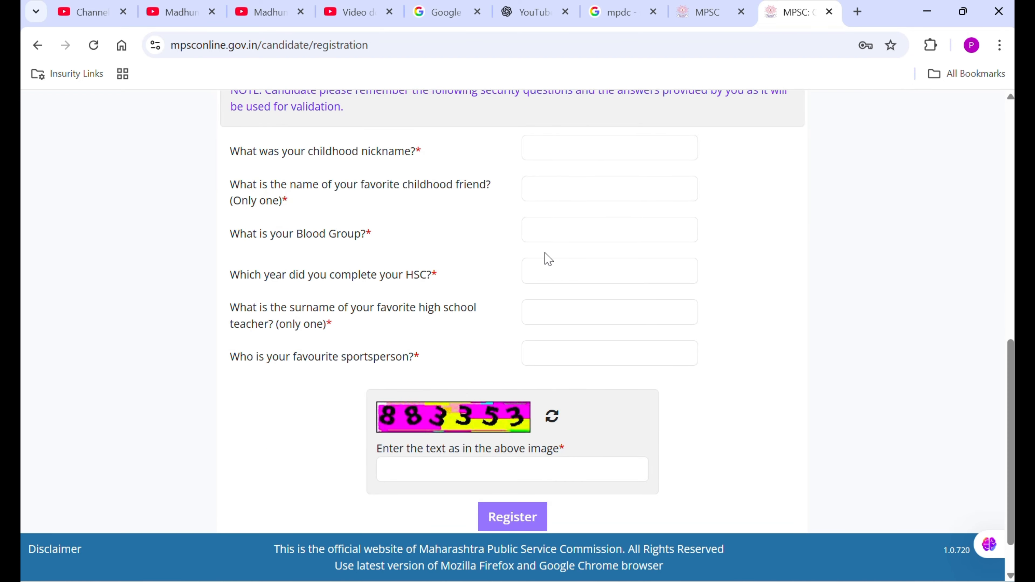
Step: Answer the six security questions, from childhood nickname to favourite sportsperson
{"action": "left_click", "coordinate": [538, 155]}
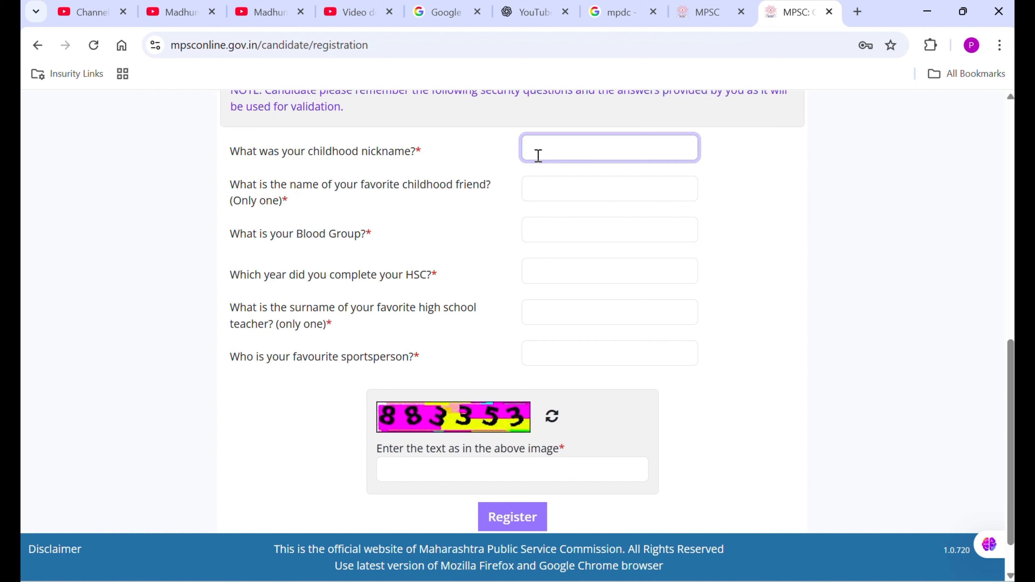
{"action": "scroll", "coordinate": [580, 176], "scroll_direction": "down", "scroll_amount": 1}
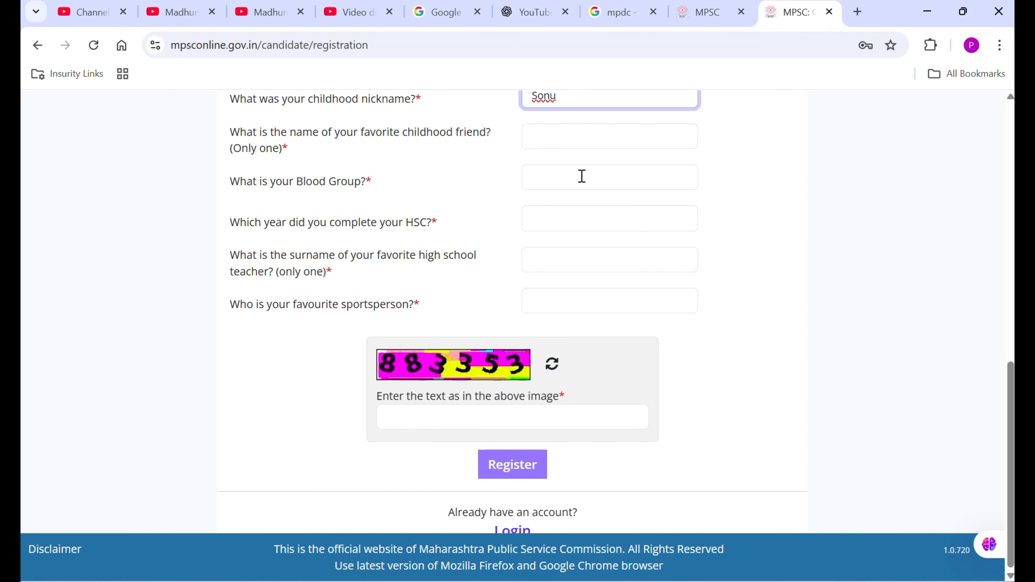
{"action": "left_click", "coordinate": [543, 126]}
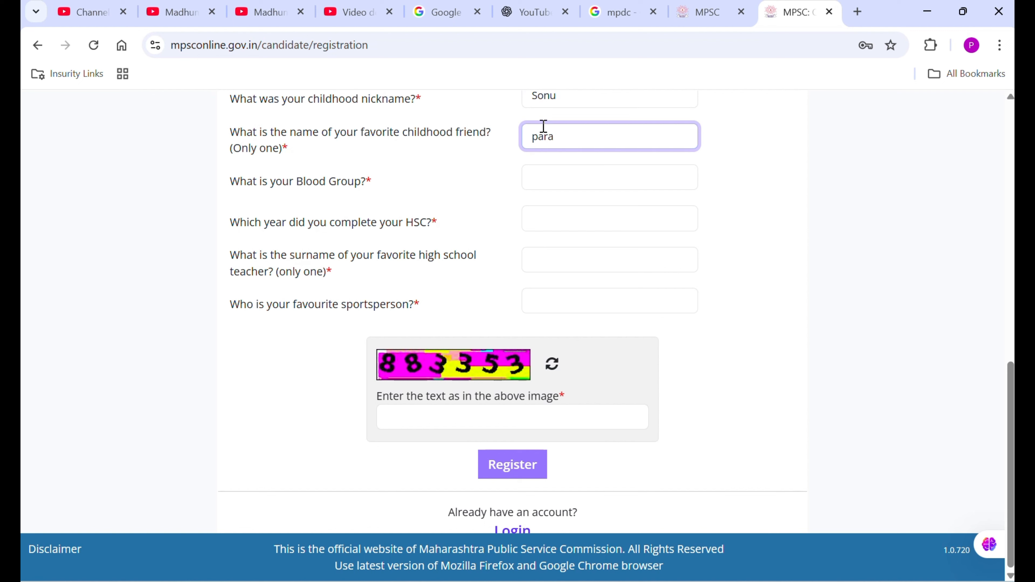
{"action": "left_click", "coordinate": [554, 181]}
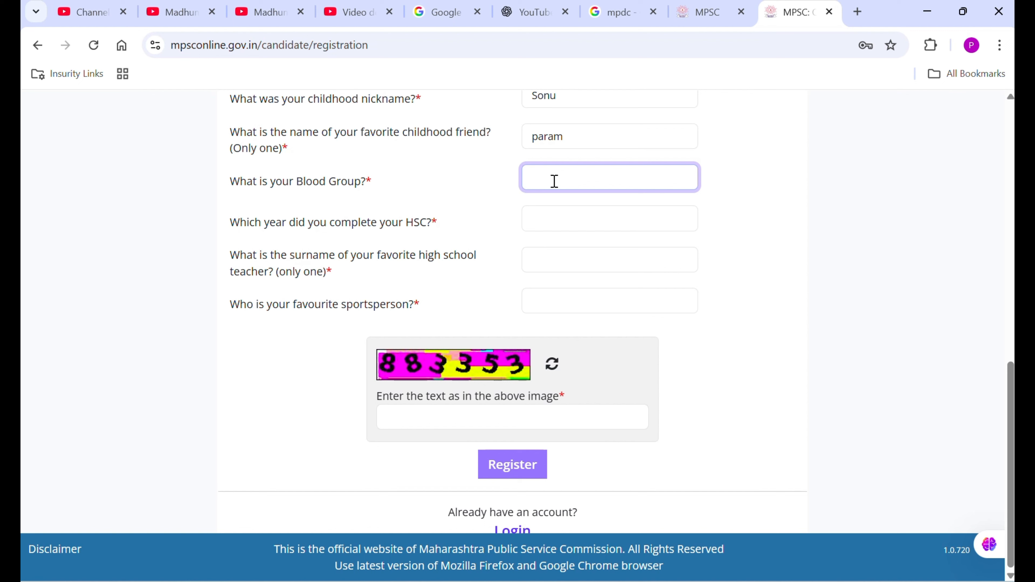
{"action": "type", "text": "O"}
{"action": "left_click", "coordinate": [540, 221]}
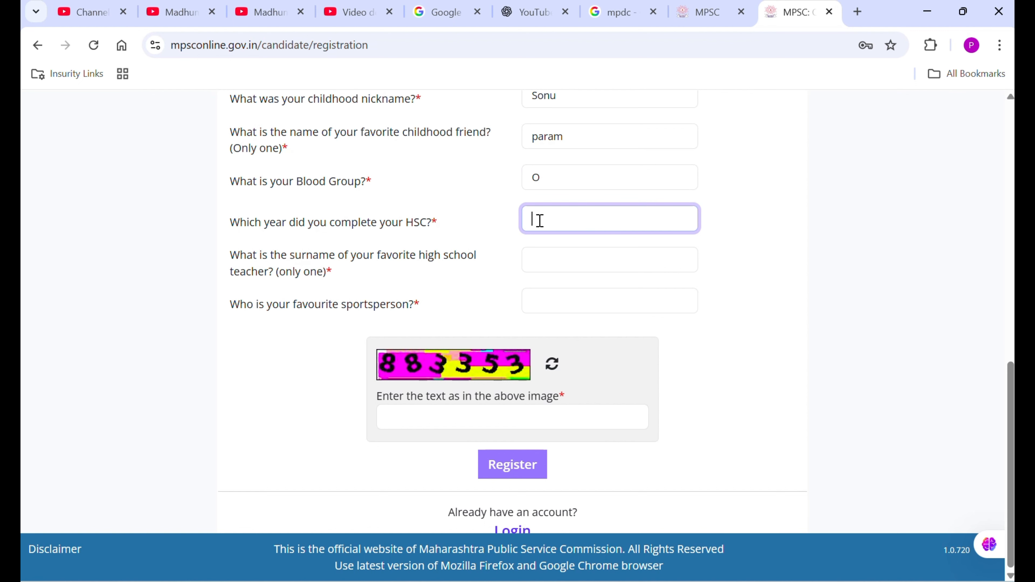
{"action": "left_click", "coordinate": [535, 265]}
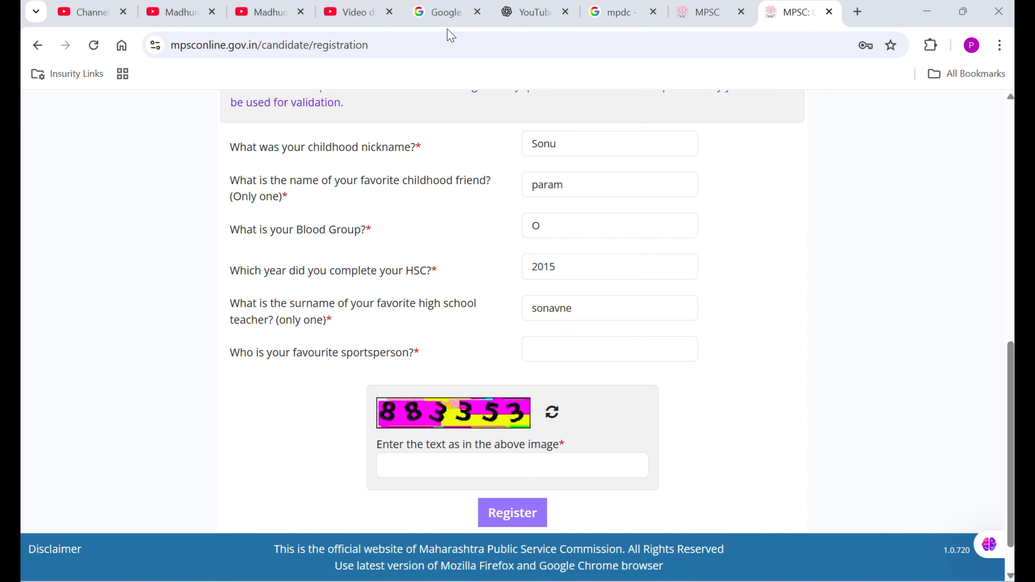
{"action": "left_click", "coordinate": [566, 348]}
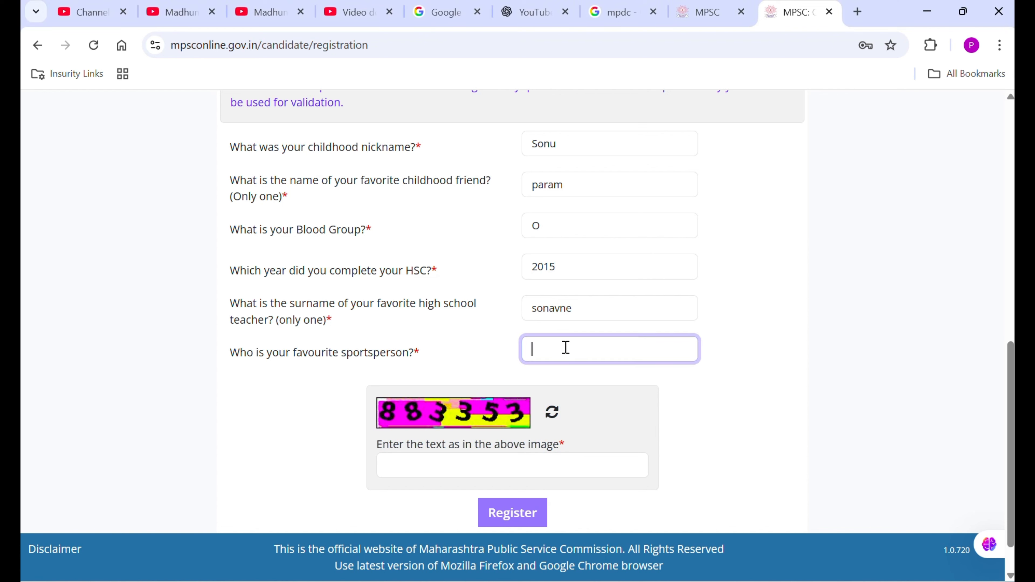
Step: Enter captcha 883353 and submit the registration
{"action": "left_click", "coordinate": [529, 465]}
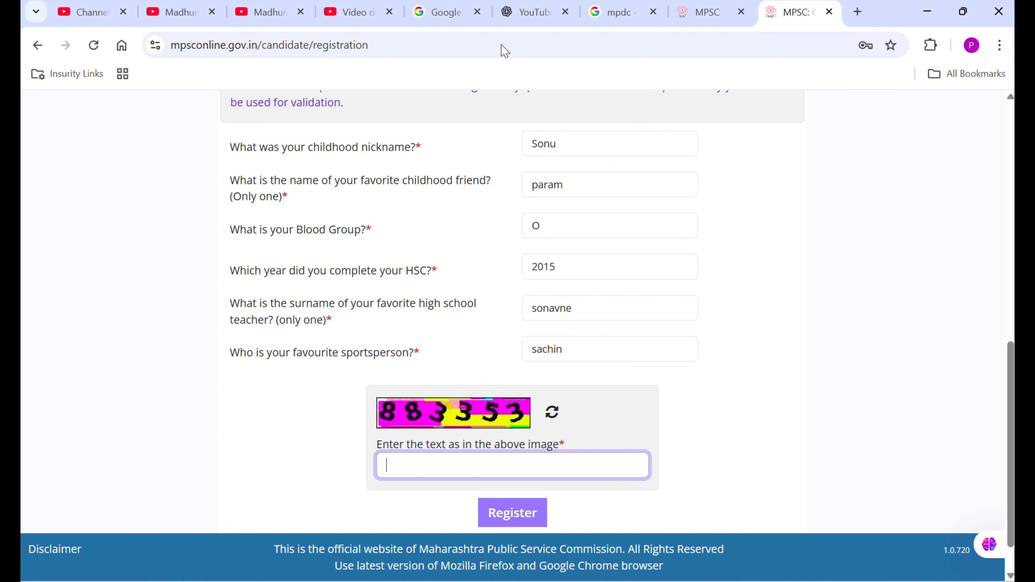
{"action": "left_click", "coordinate": [435, 19]}
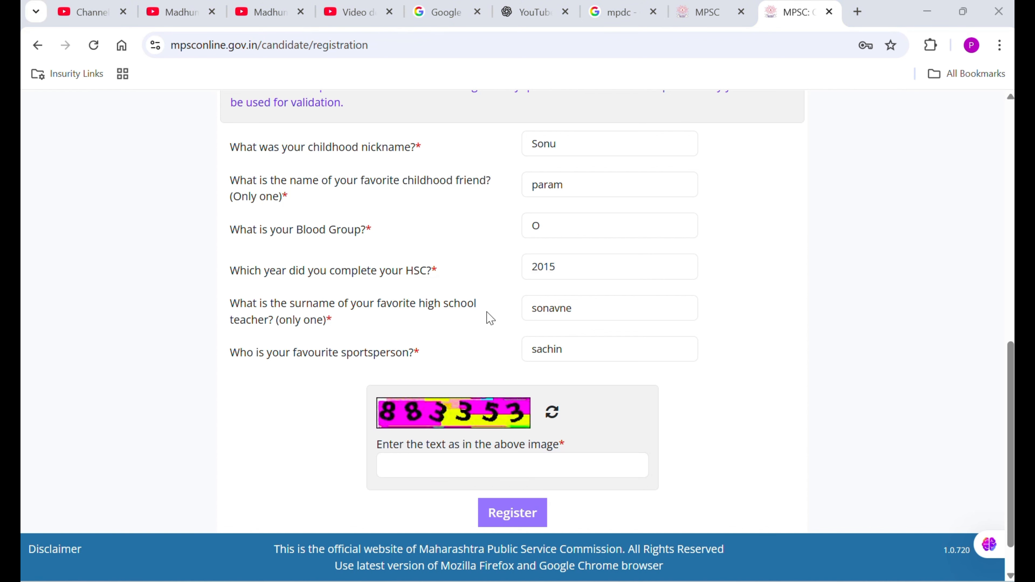
{"action": "left_click", "coordinate": [432, 470]}
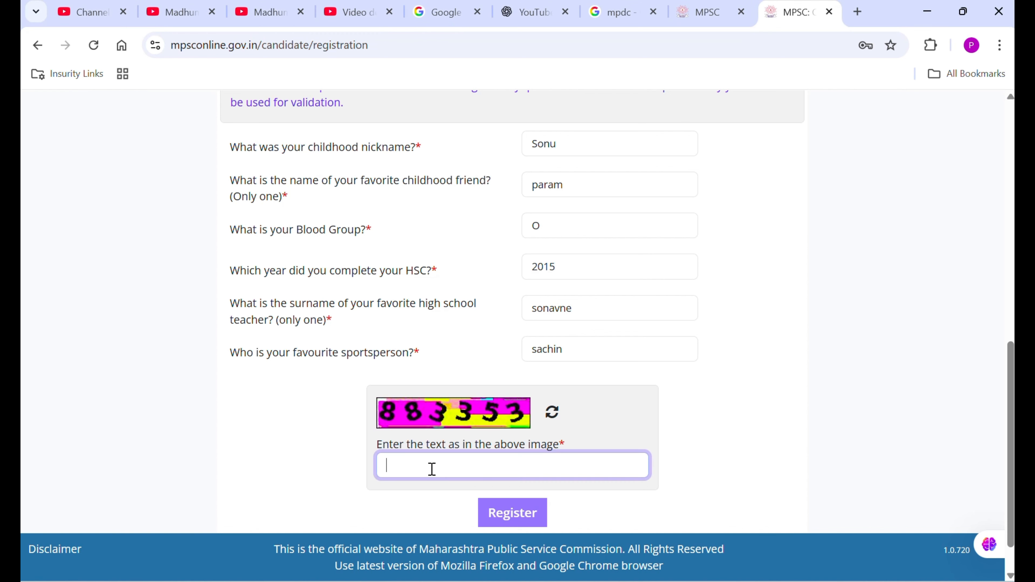
{"action": "type", "text": "883353"}
{"action": "left_click", "coordinate": [511, 513]}
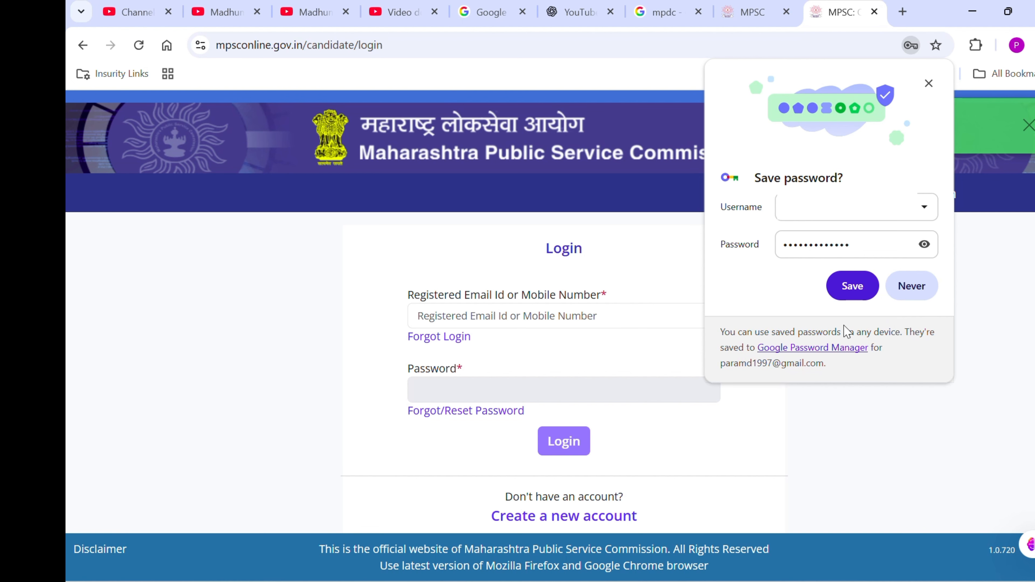
Step: Decline saving the password, then log in with the registered mobile number and password
{"action": "left_click", "coordinate": [912, 285]}
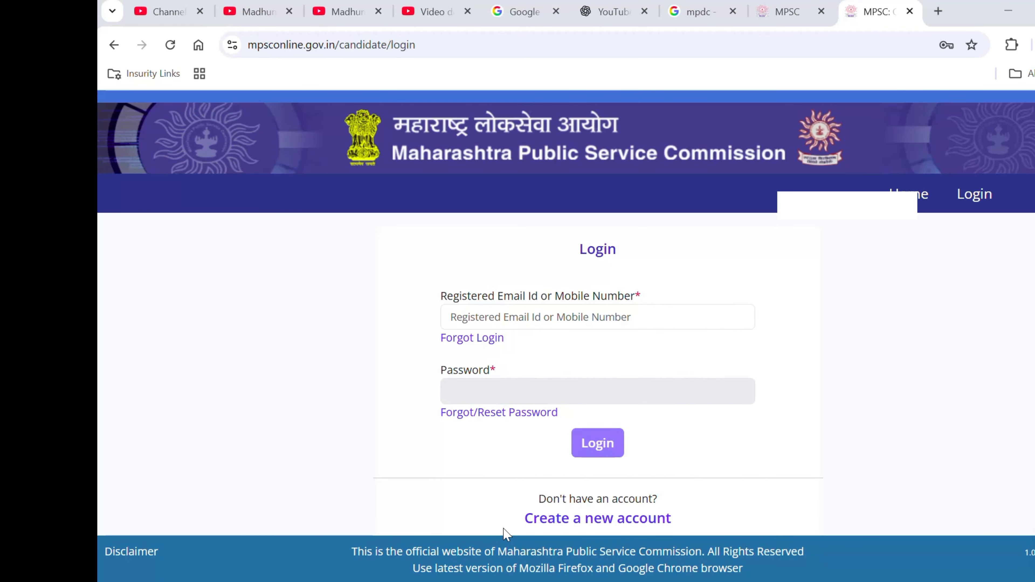
{"action": "left_click", "coordinate": [549, 314]}
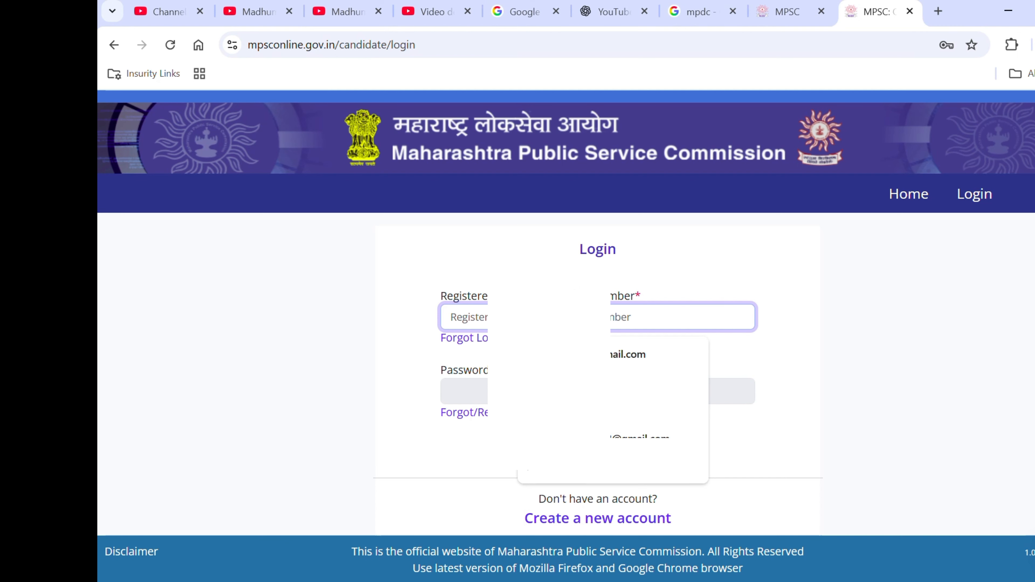
{"action": "left_click", "coordinate": [549, 353]}
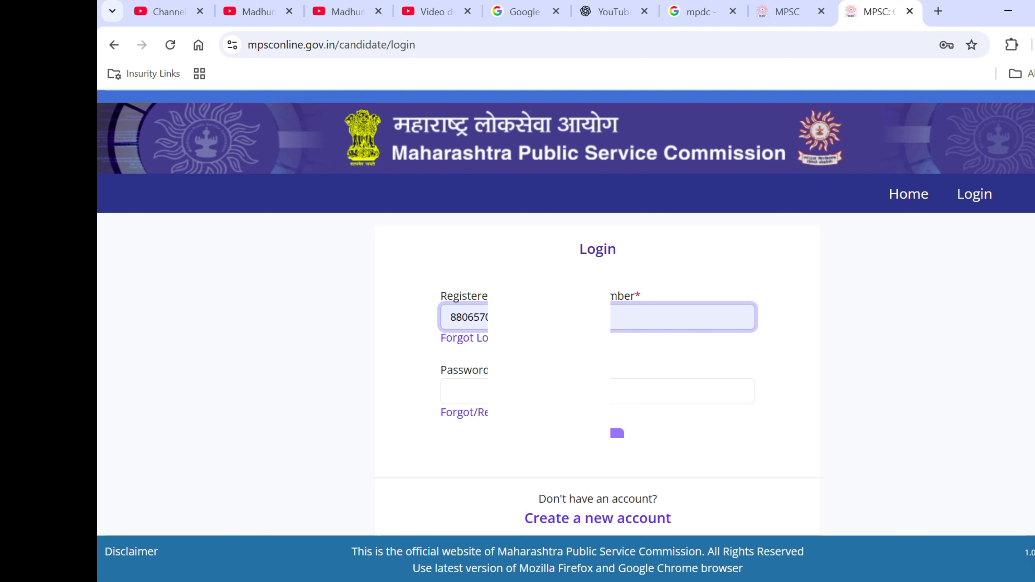
{"action": "left_click", "coordinate": [549, 392]}
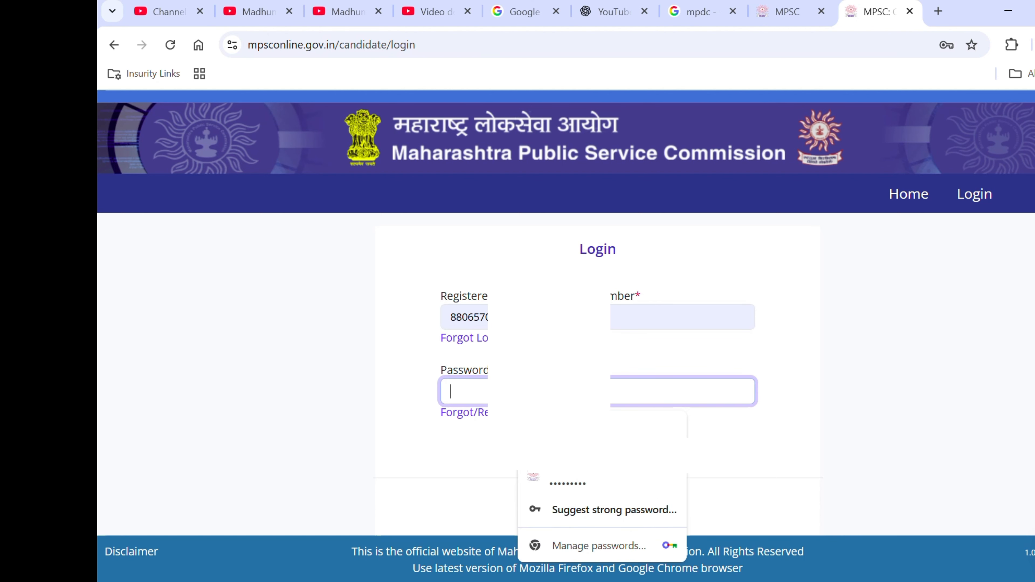
{"action": "type", "text": "•••••••••"}
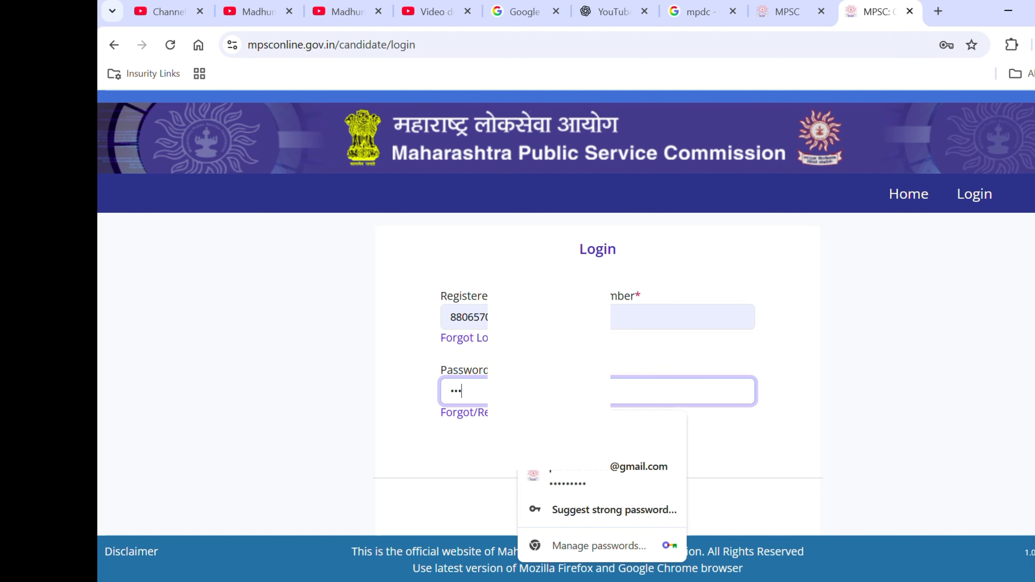
{"action": "key", "text": "Return"}
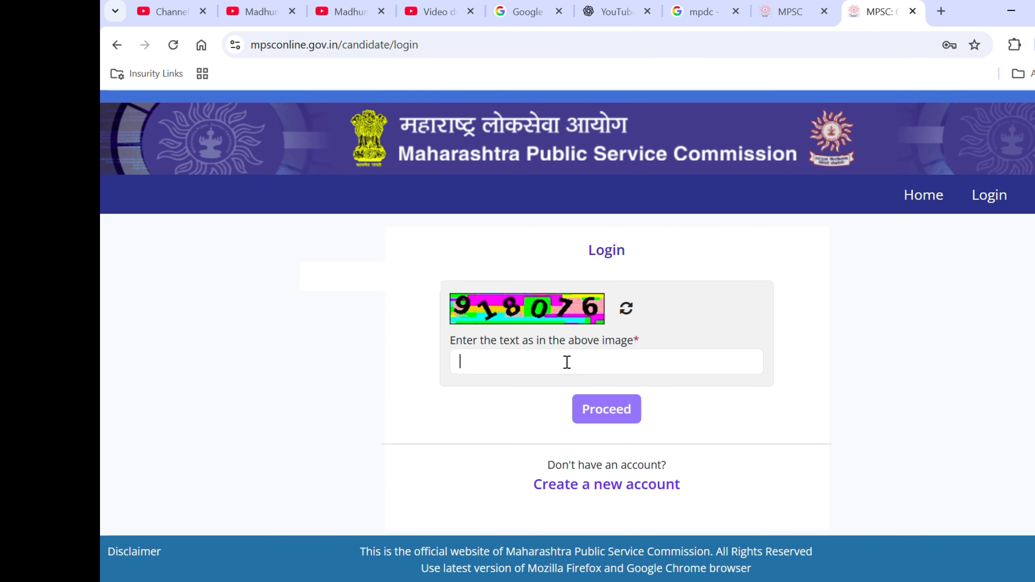
Step: Enter login captcha 918076 and proceed to the candidate home page
{"action": "left_click", "coordinate": [567, 361]}
{"action": "type", "text": "91"}
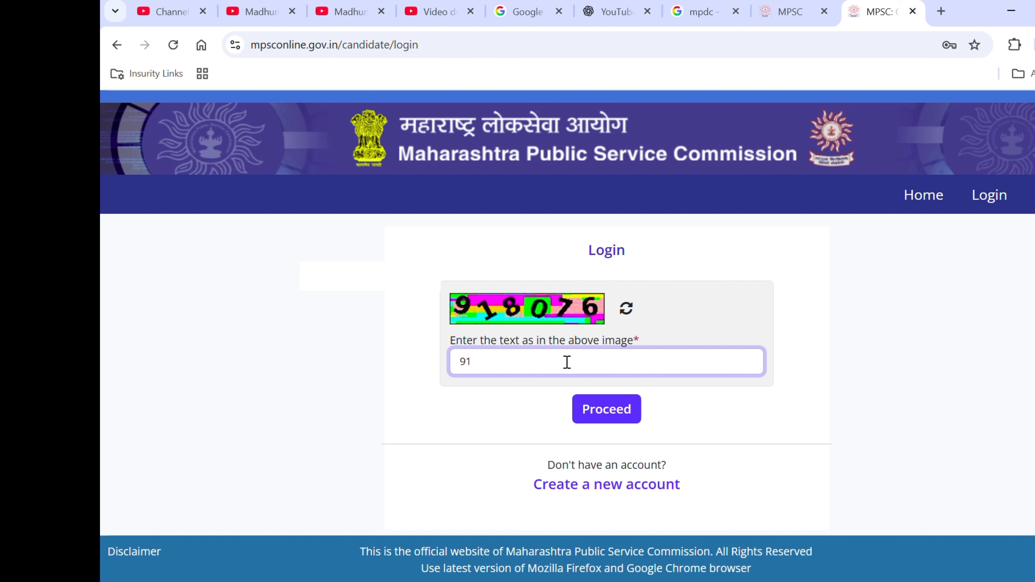
{"action": "type", "text": "8076"}
{"action": "left_click", "coordinate": [607, 416]}
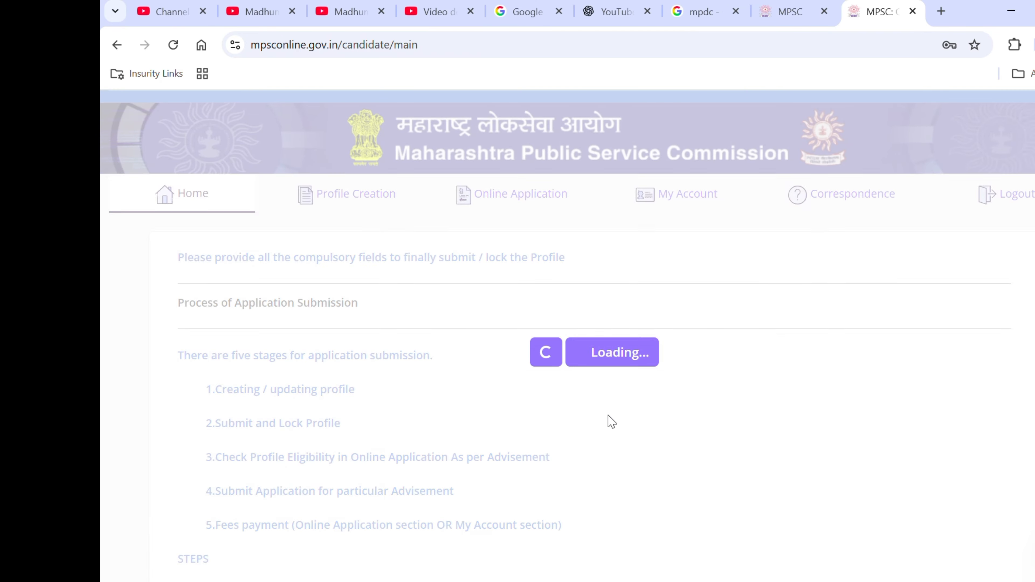
{"action": "scroll", "coordinate": [608, 415], "scroll_direction": "down", "scroll_amount": 1}
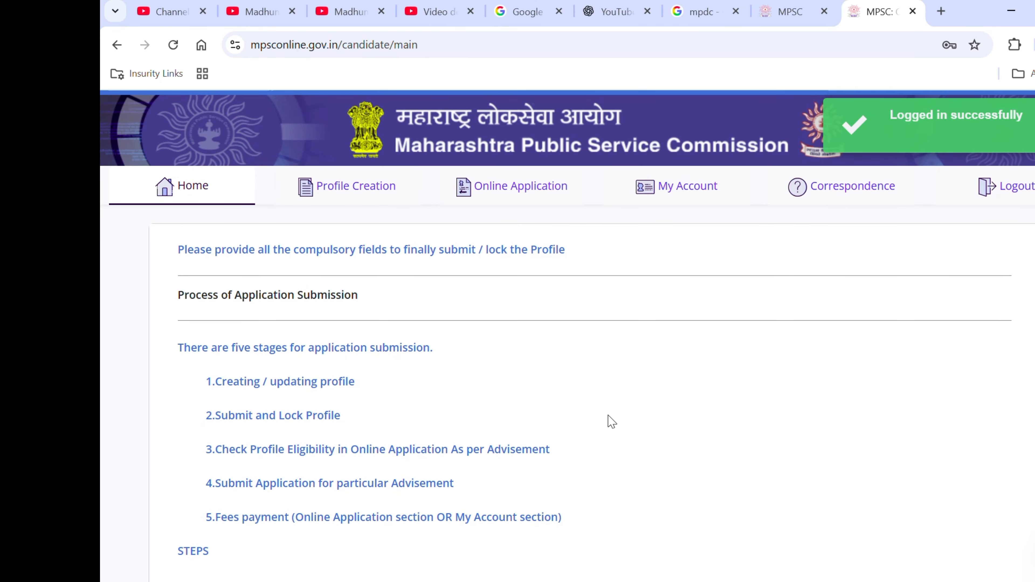
{"action": "scroll", "coordinate": [608, 416], "scroll_direction": "down", "scroll_amount": 10}
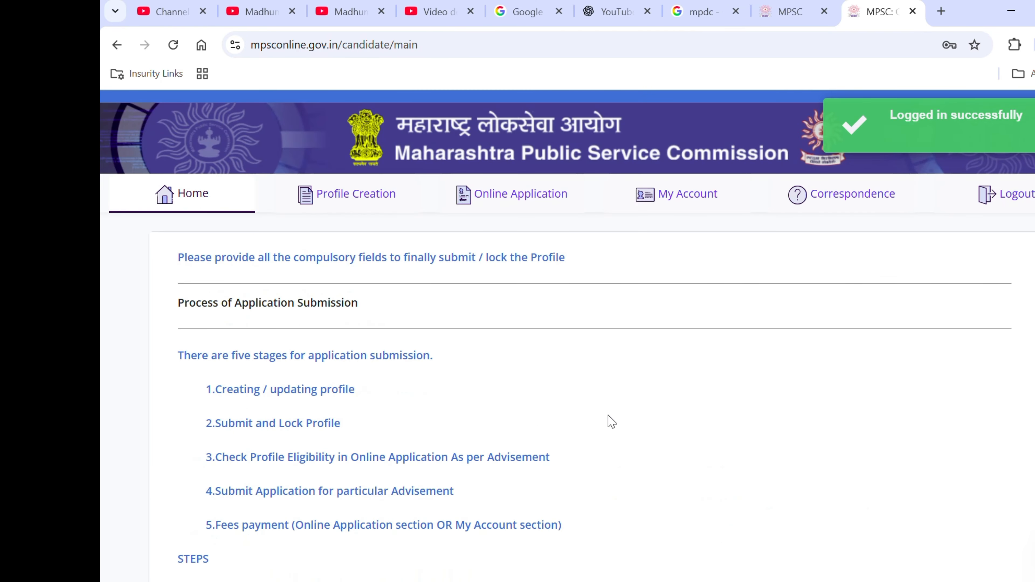